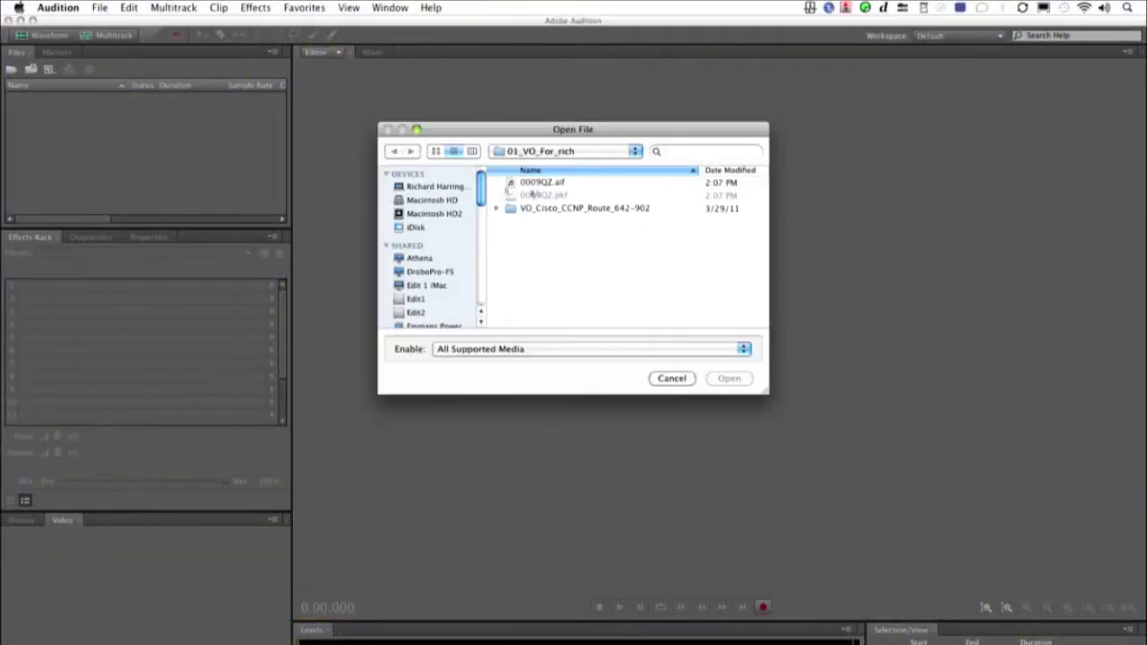
Step: Open 0009QZ.aif and briefly play its 25.335-second narration waveform
left_click(550, 186)
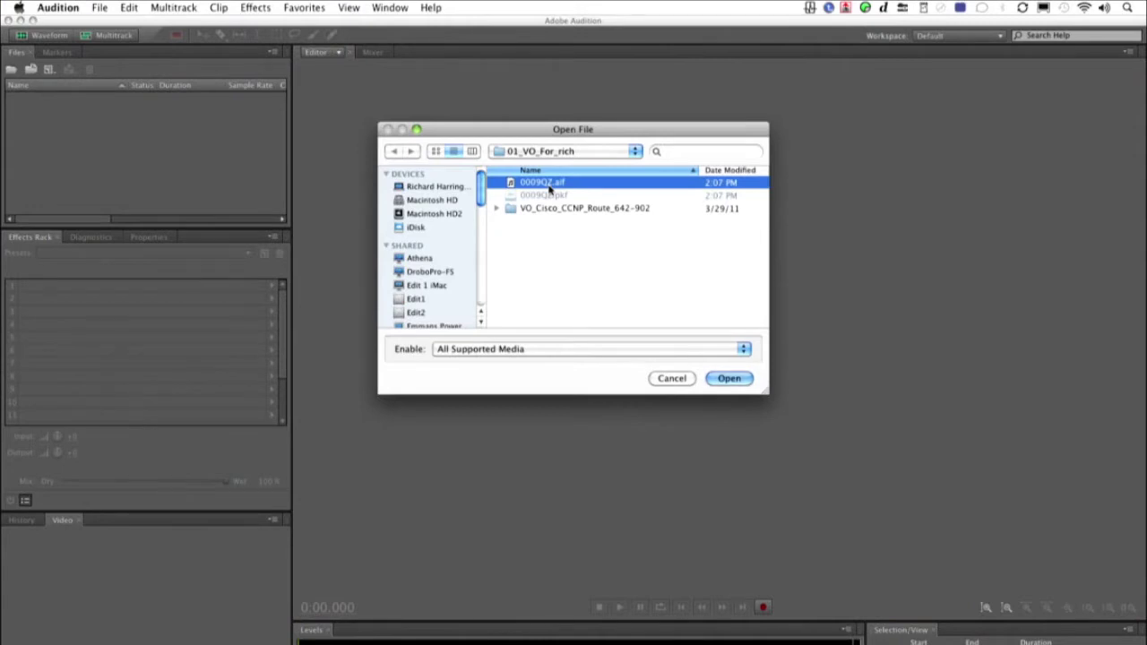
double_click(550, 187)
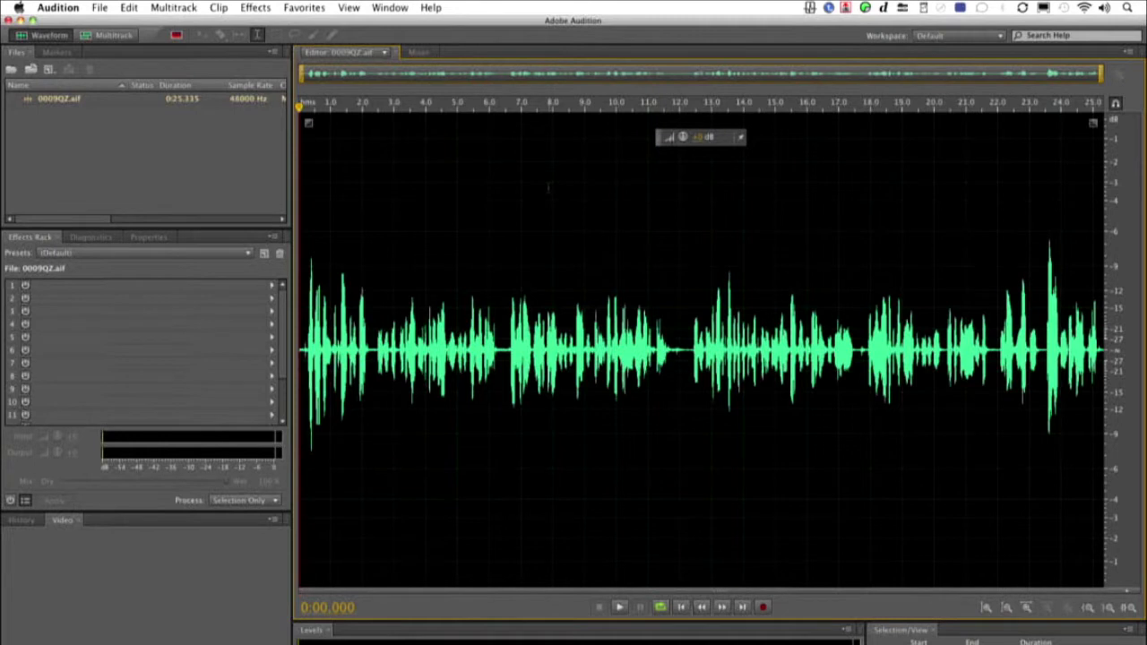
key("space")
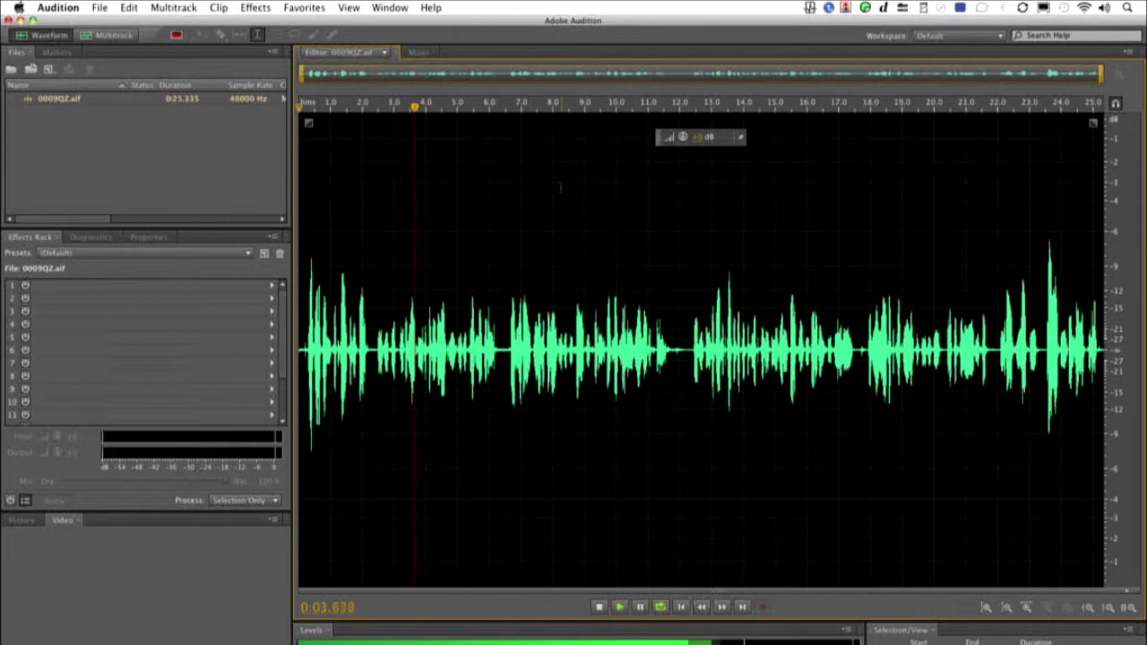
key("space")
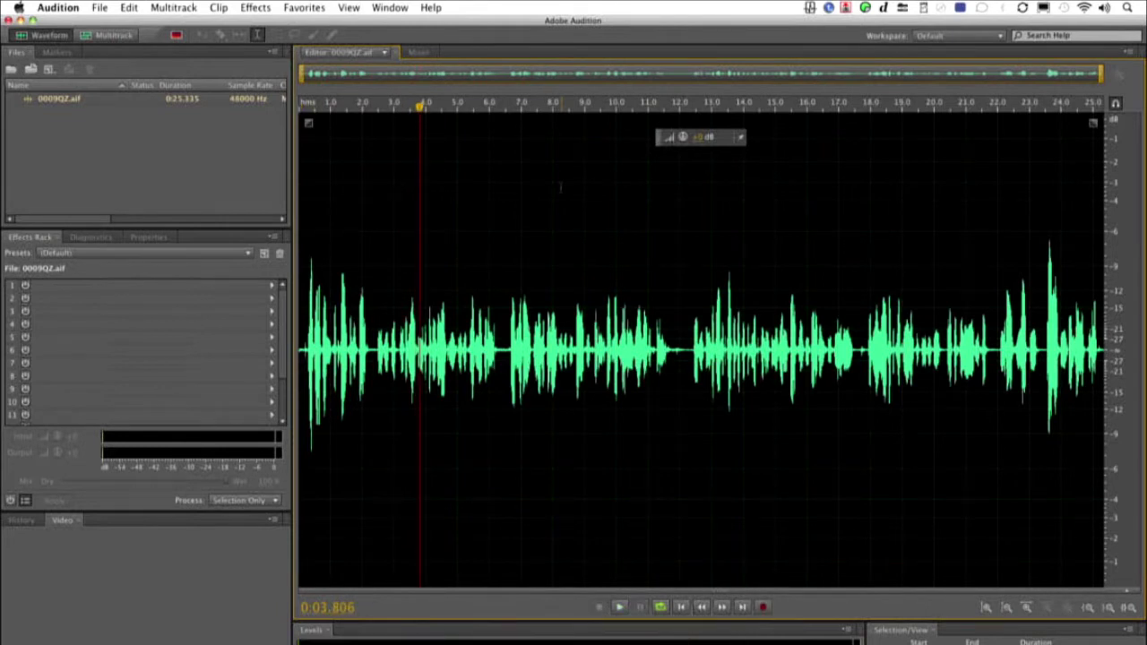
Step: Capture a noise print from the silent gap near 12 seconds
left_click(663, 106)
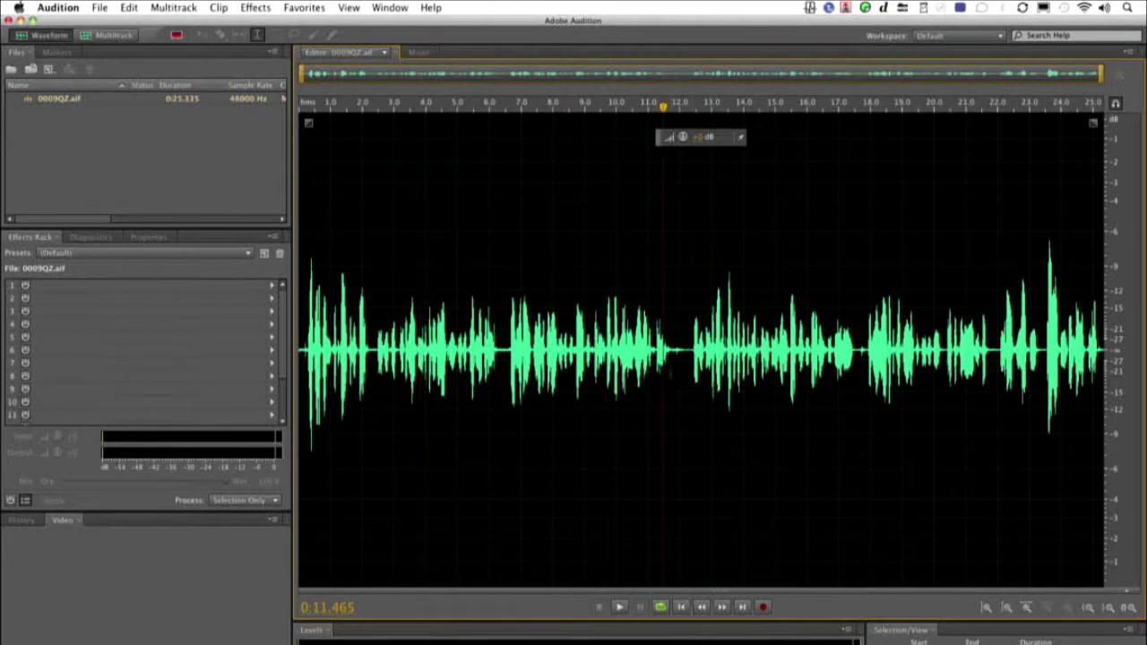
left_click_drag(672, 363, 687, 363)
key("space")
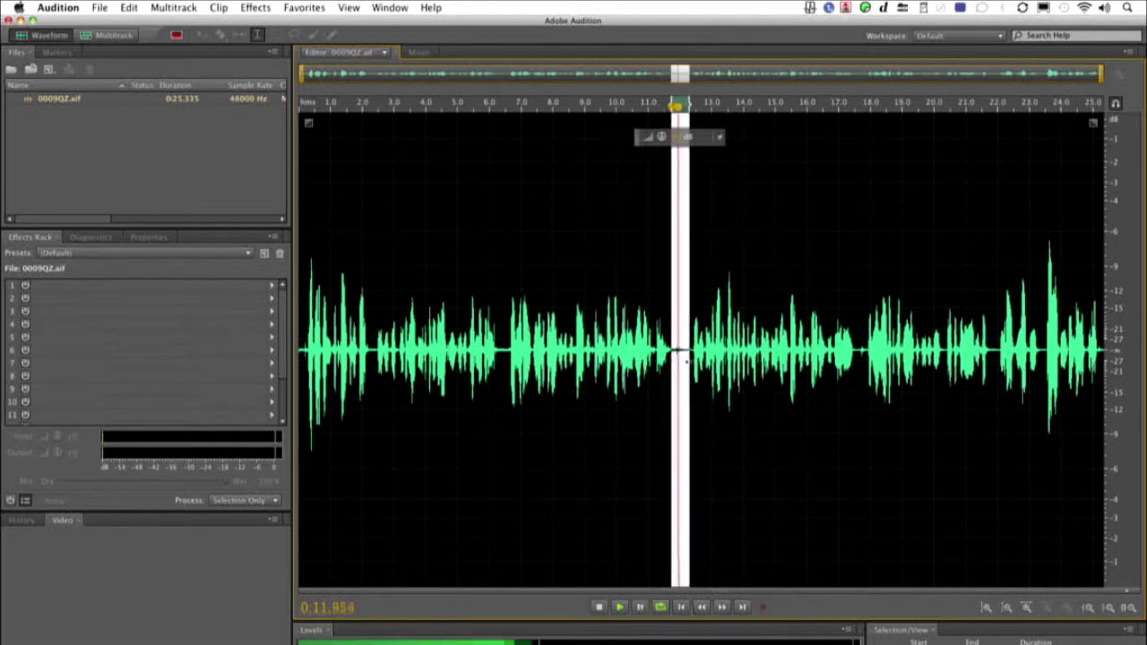
key("shift+p")
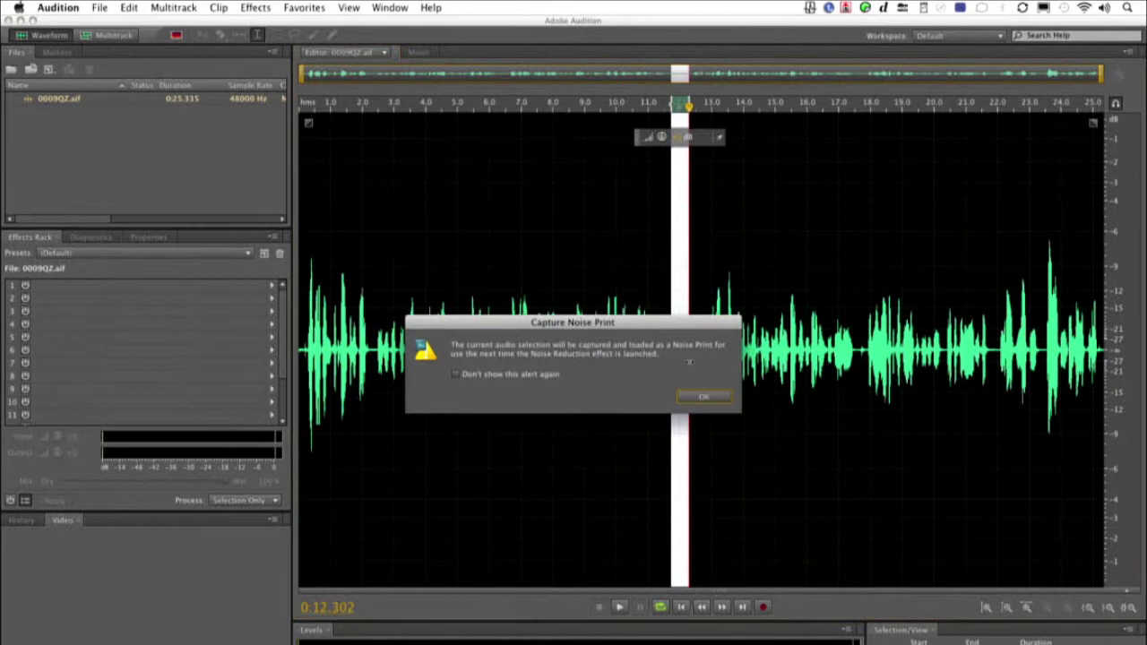
key("Return")
Step: Preview and apply Noise Reduction to the whole clip, lowering the amount from 18% to 0%
key("super+a")
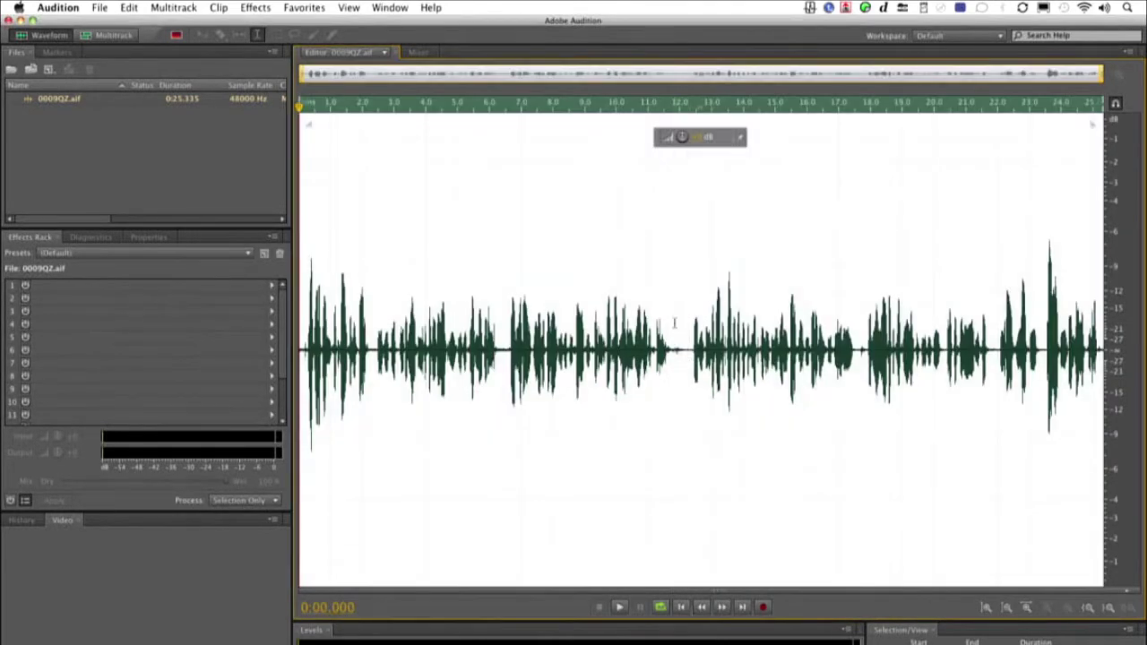
key("super+shift+p")
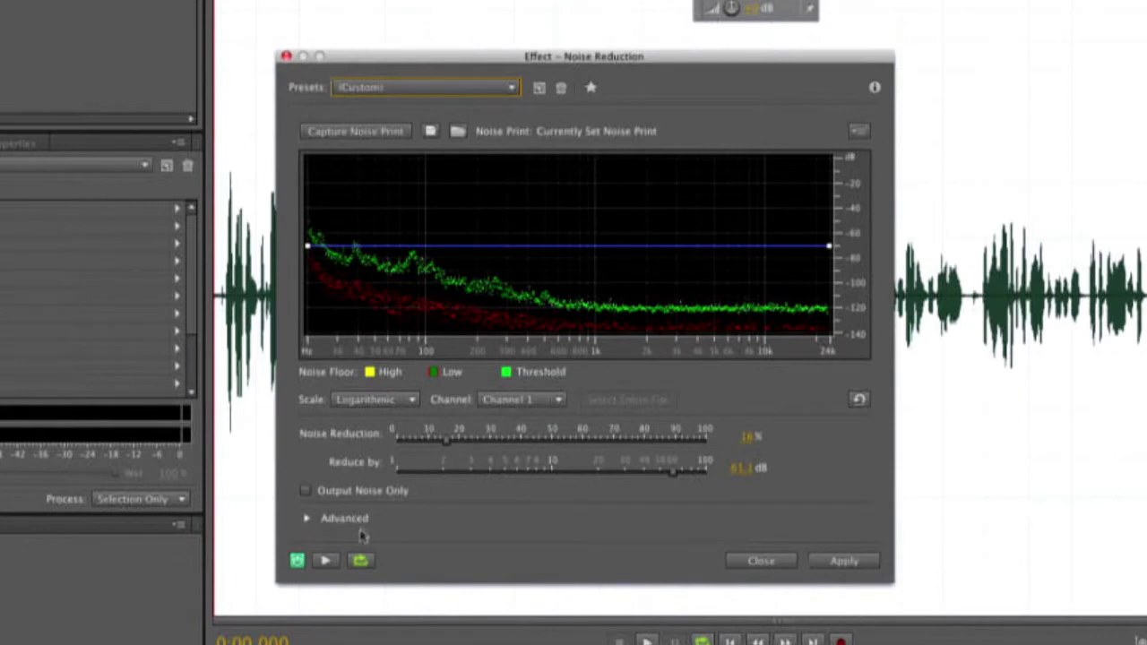
left_click(325, 560)
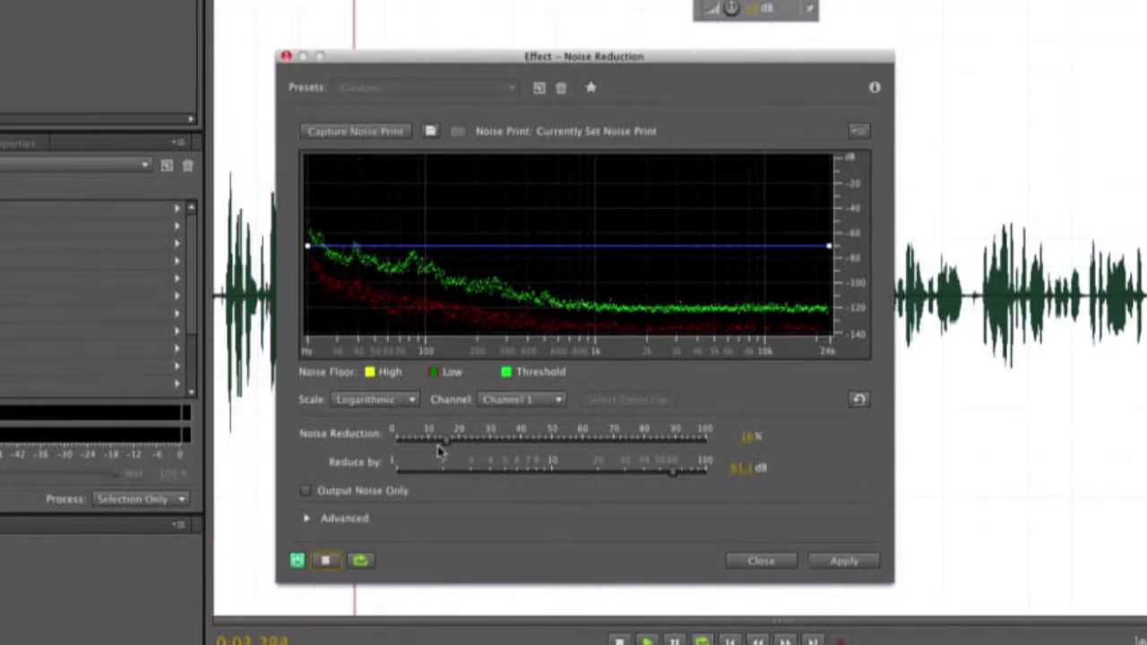
left_click_drag(439, 451, 392, 448)
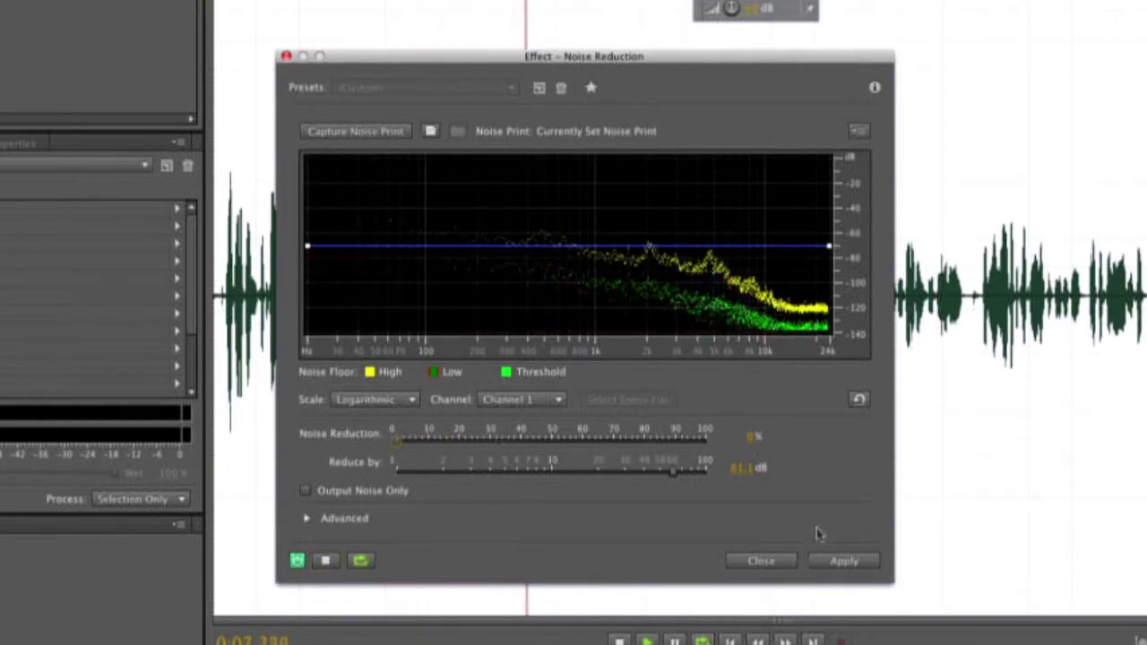
left_click(833, 560)
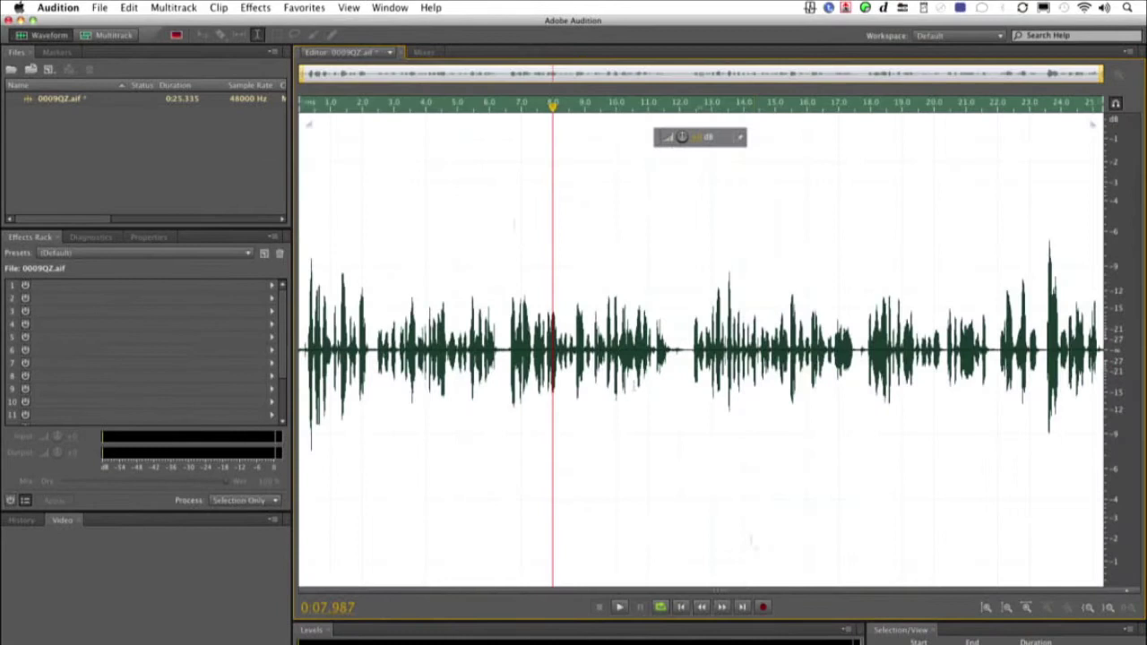
Step: Normalize the whole narration clip to -1 dB
left_click(255, 7)
mouse_move(376, 152)
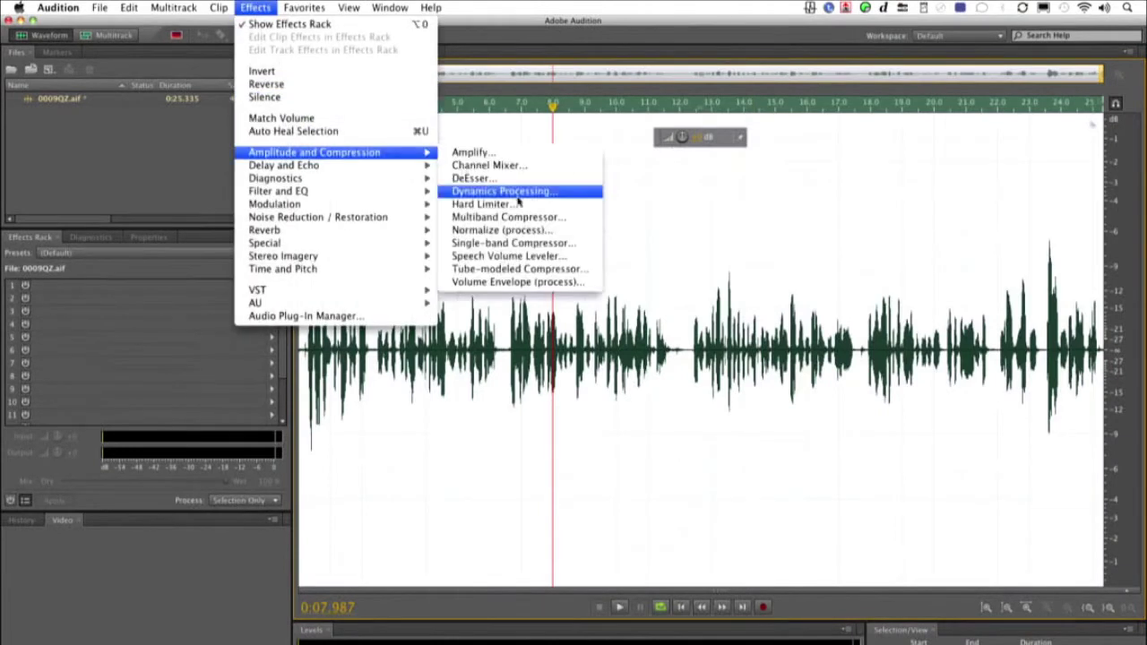
left_click(500, 230)
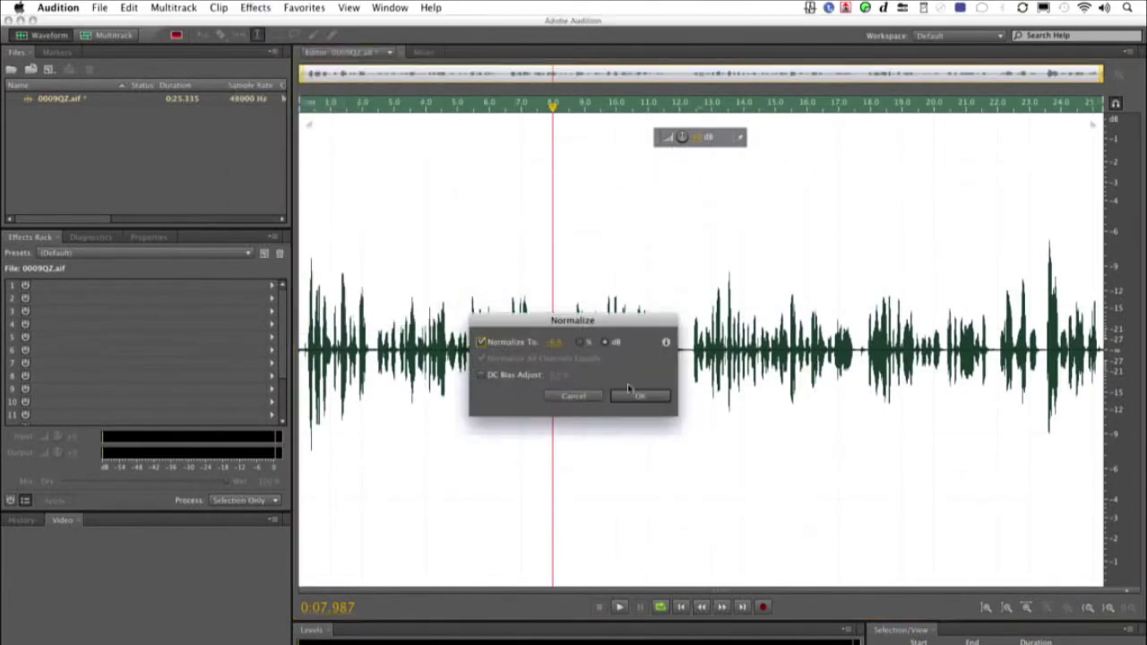
left_click(557, 346)
type("-1")
left_click(636, 396)
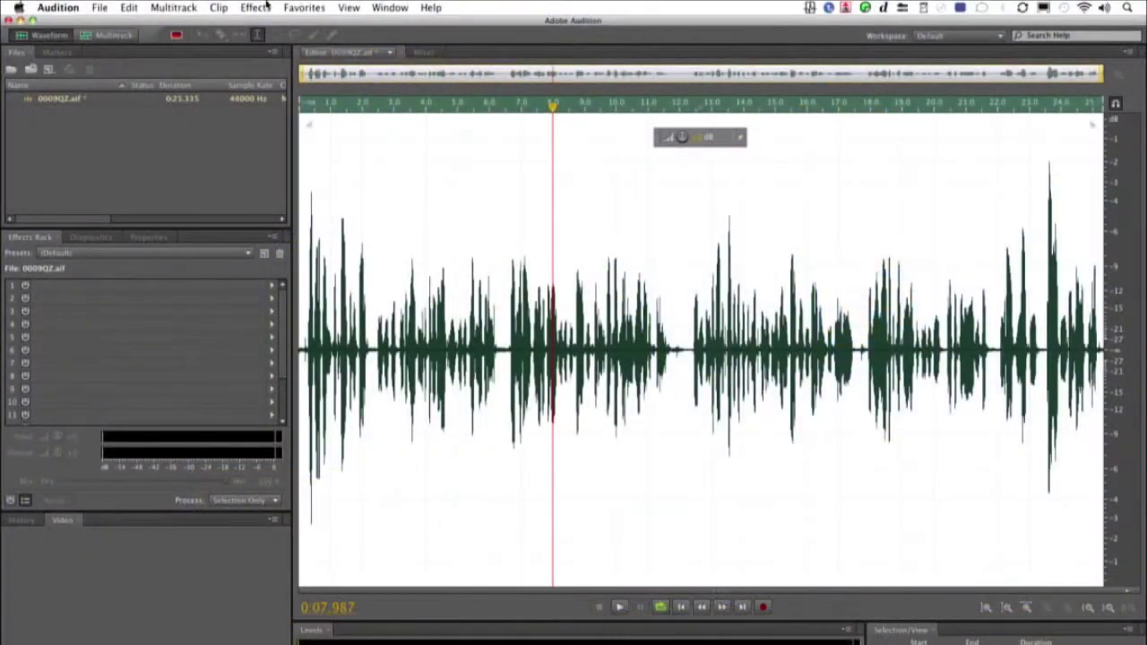
Step: In Stretch and Pitch, set the new duration to 0:22.000 (86.83% stretch)
left_click(258, 8)
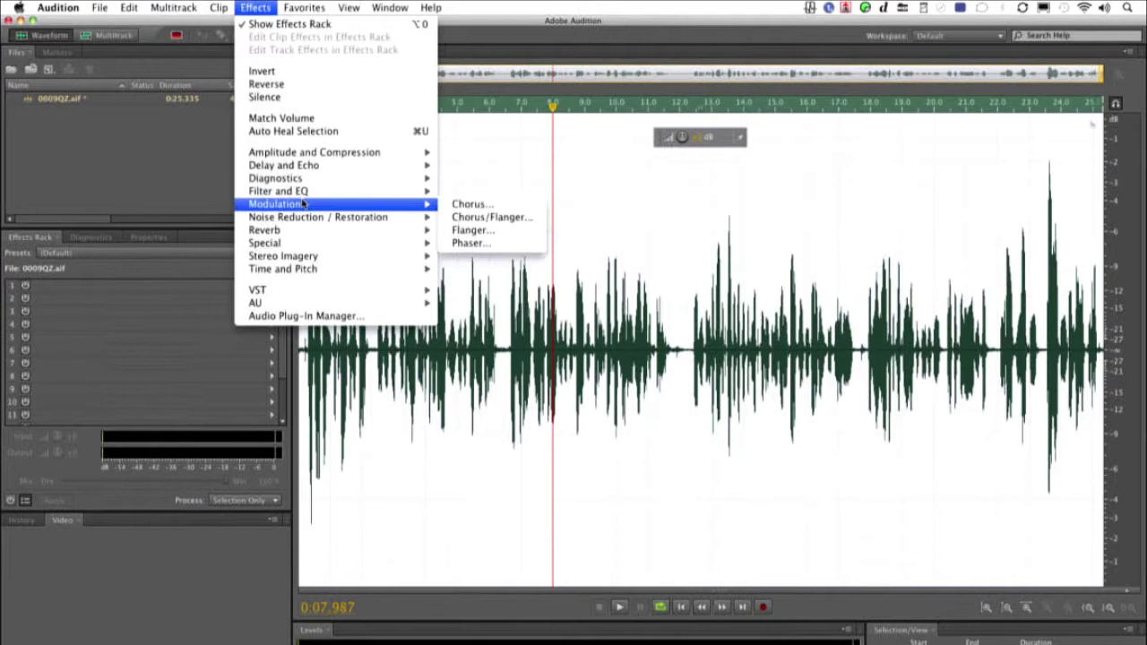
mouse_move(301, 271)
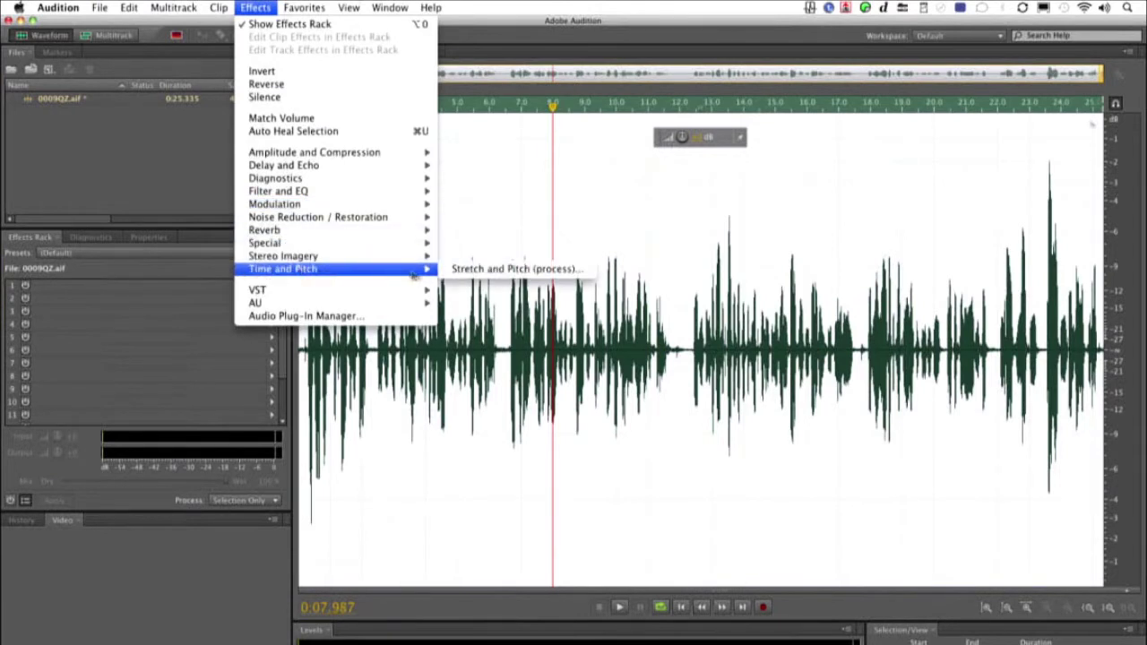
left_click(451, 269)
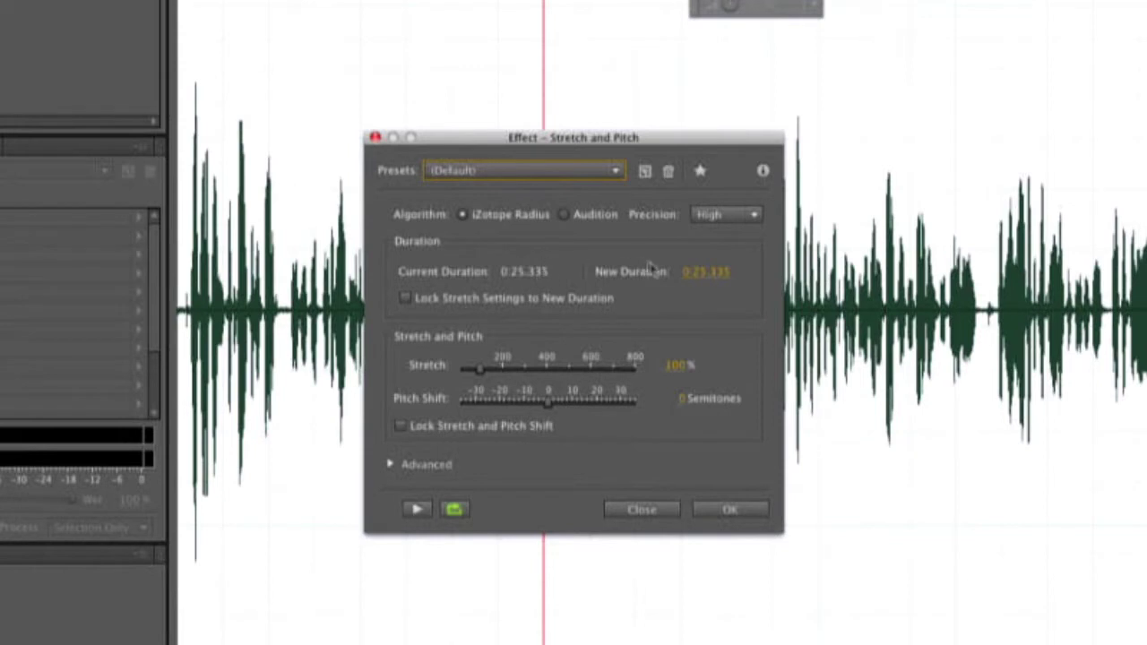
left_click(706, 272)
type("22")
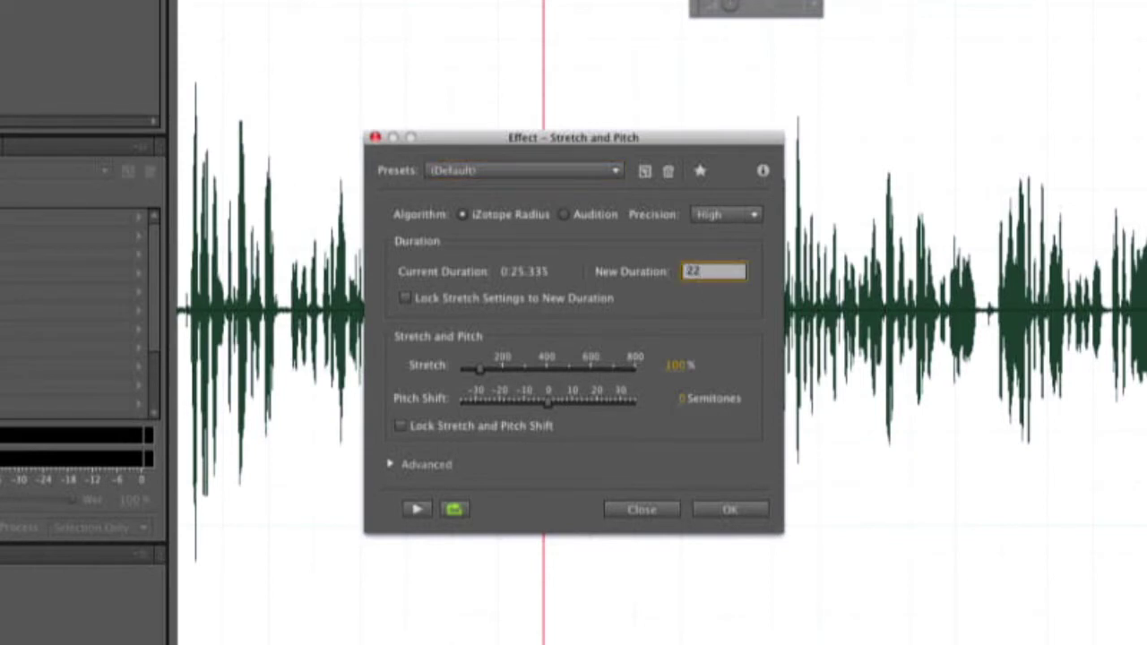
key("Tab")
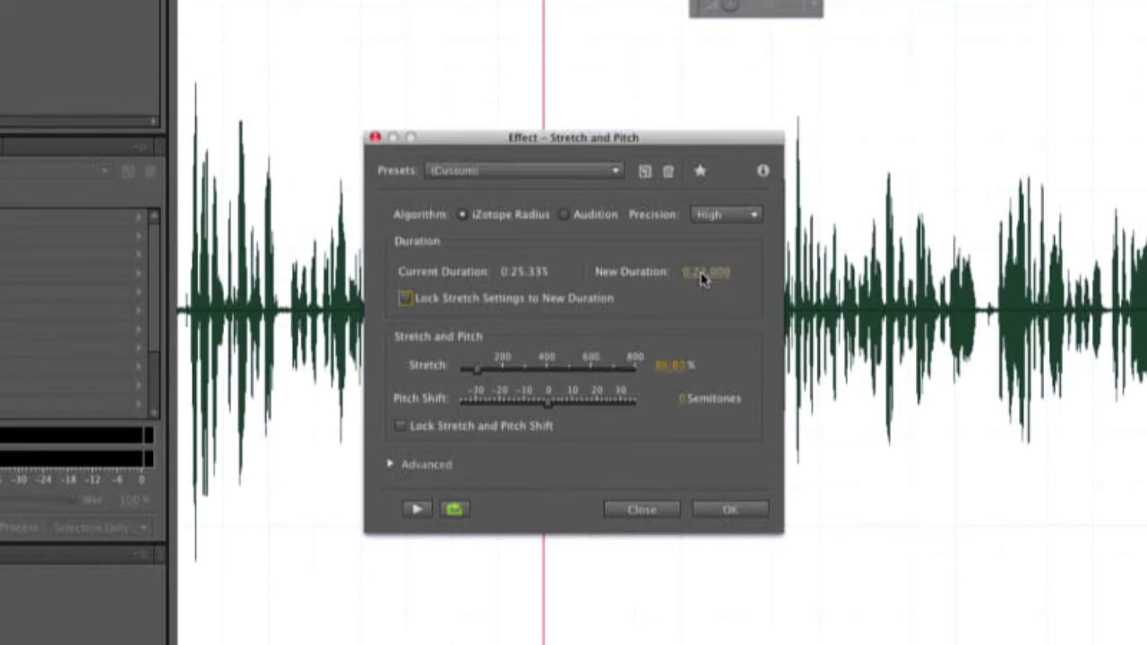
Step: Preview the iZotope Radius stretch to 22 seconds, then stop it
left_click(405, 300)
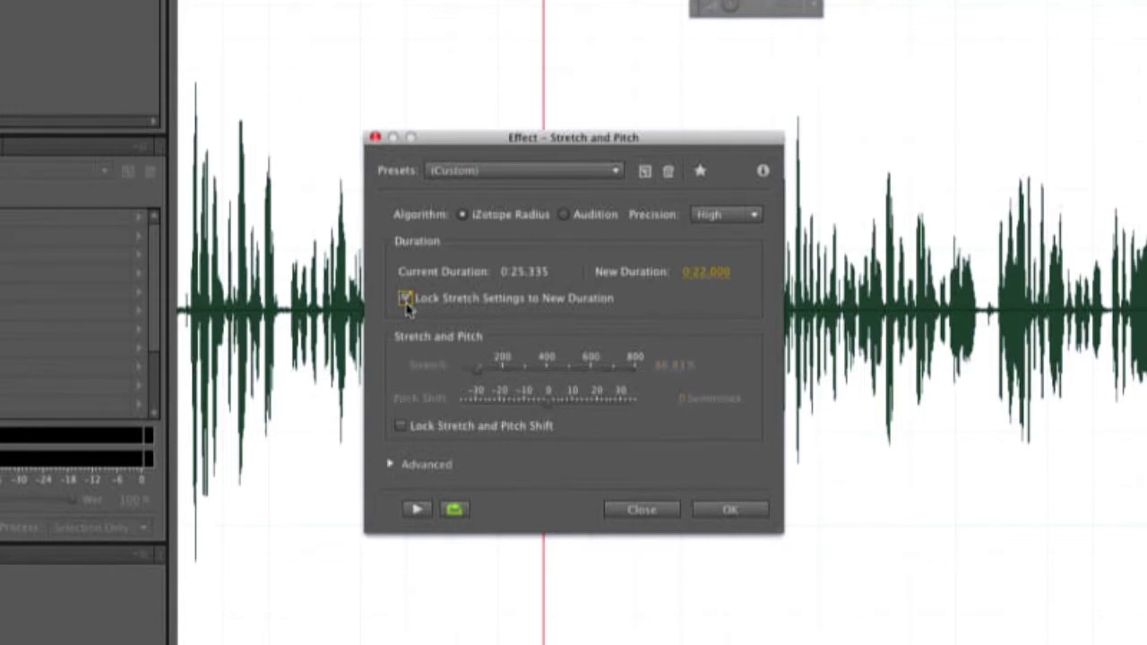
left_click(406, 303)
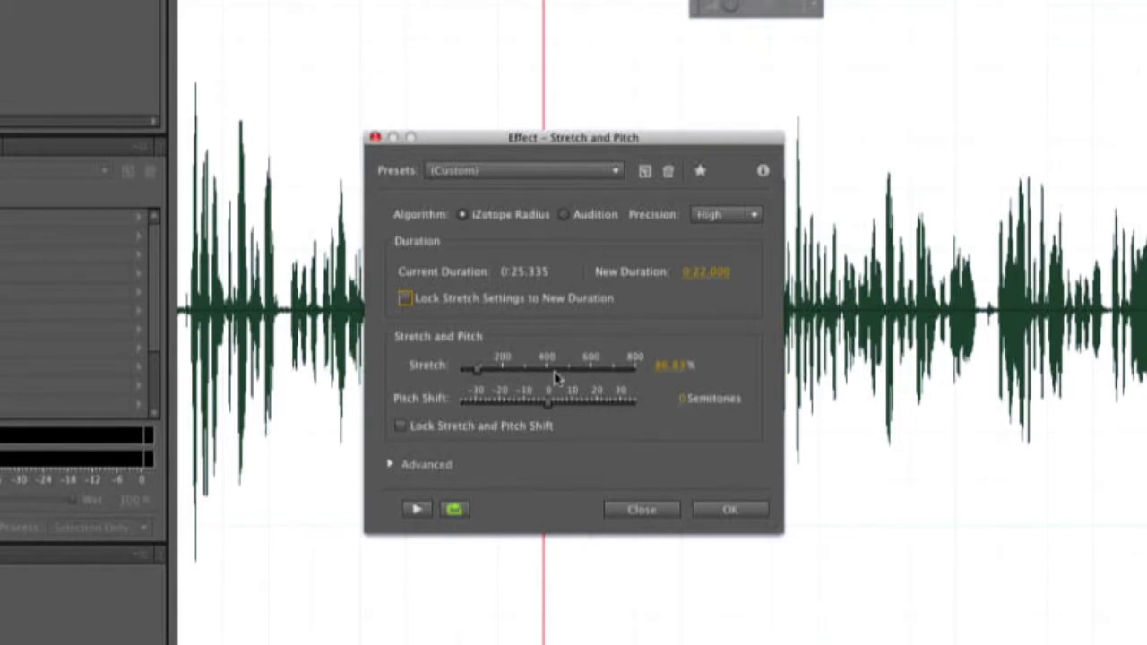
left_click(419, 510)
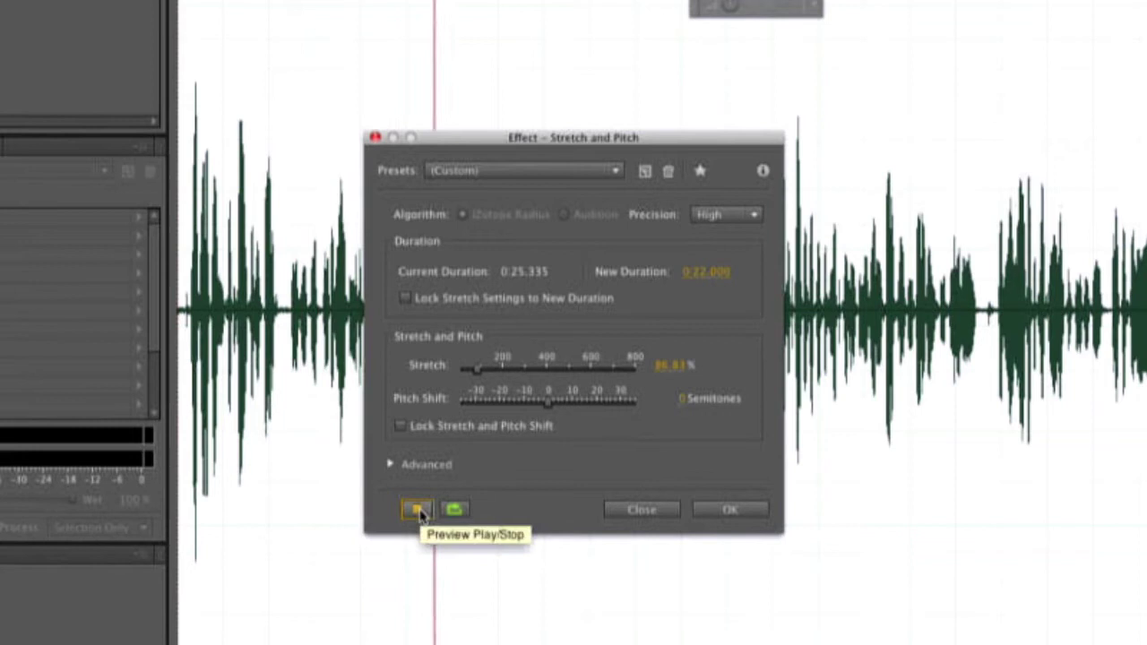
left_click(417, 510)
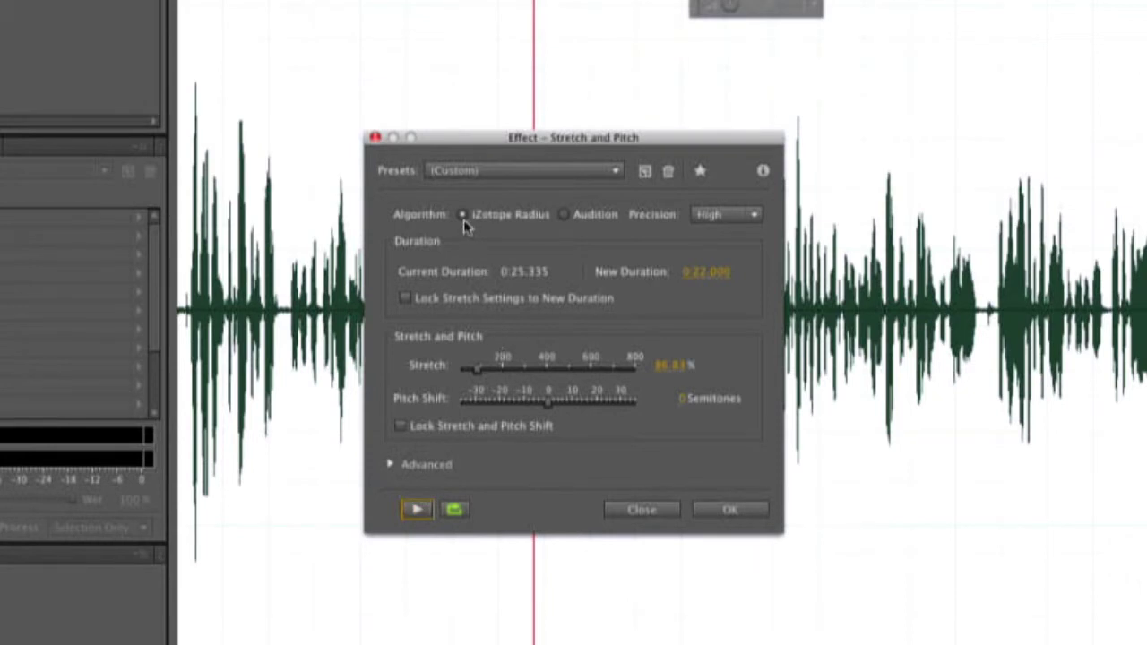
Step: Switch the stretch algorithm to Audition, preview it, and check the High precision setting
left_click(564, 215)
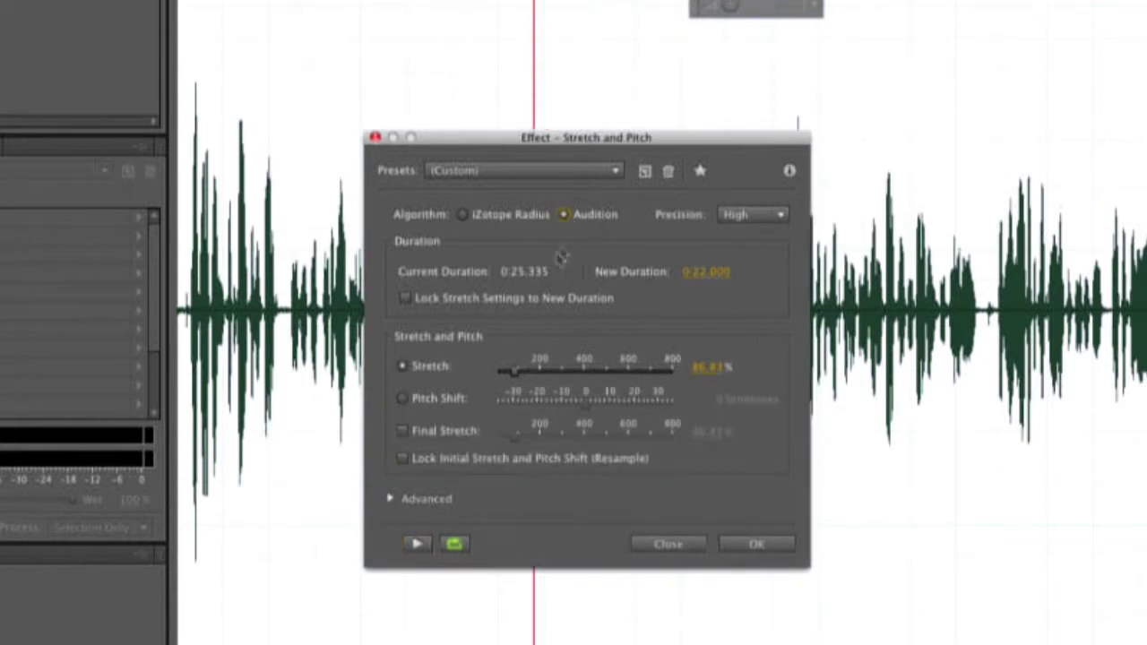
left_click(417, 545)
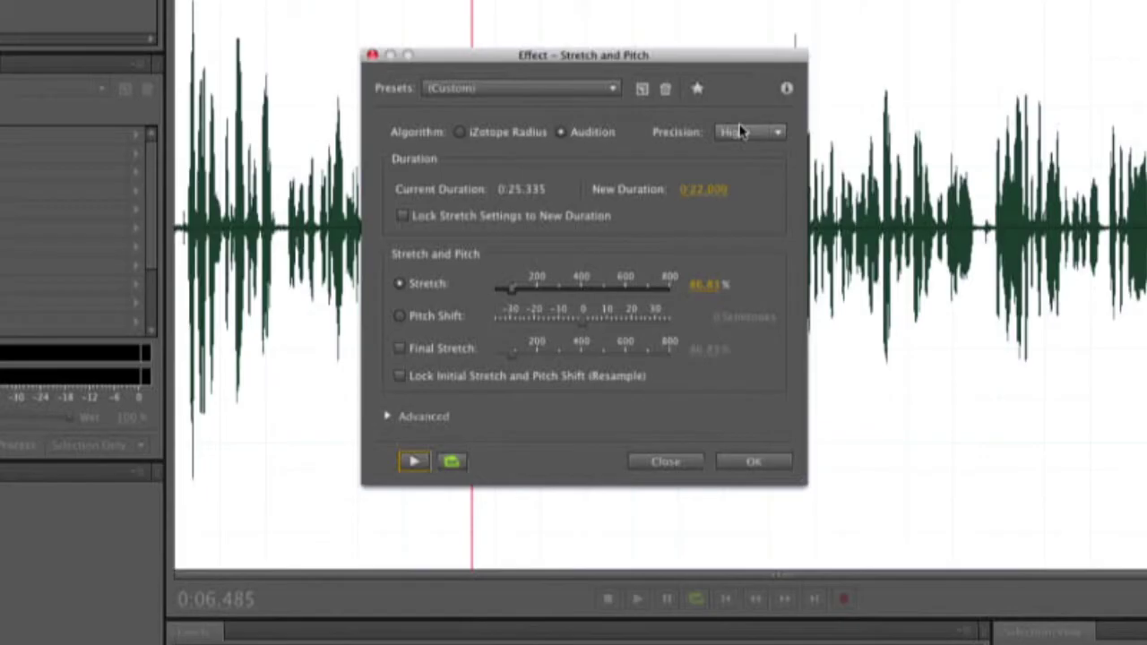
left_click(741, 132)
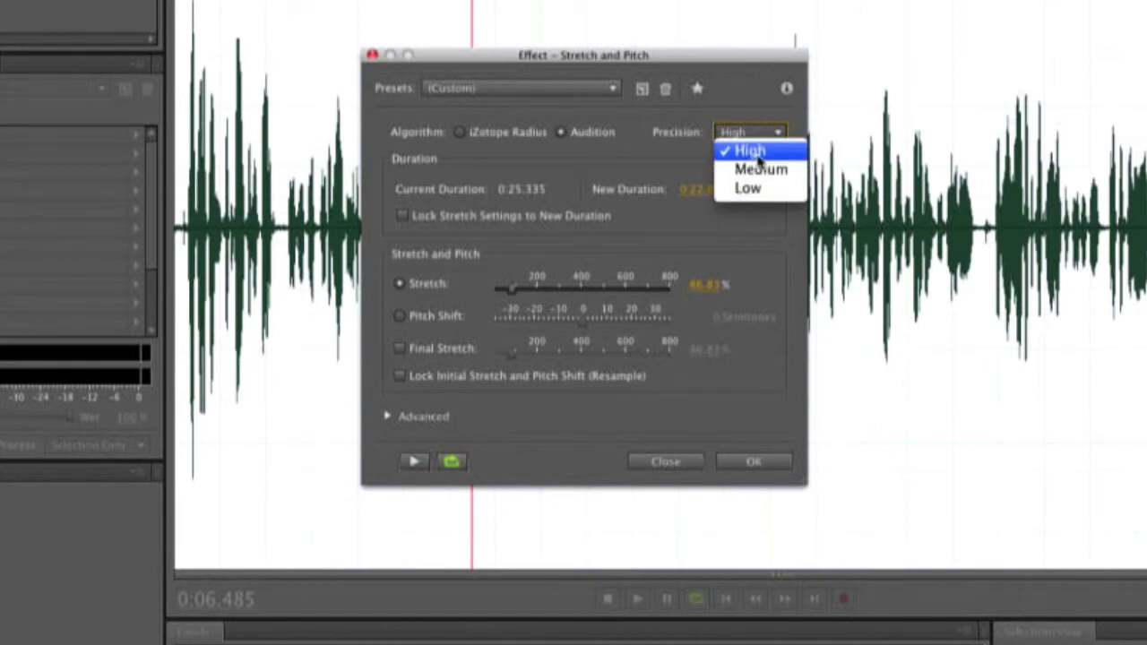
Step: Keep High precision, enable Choose Appropriate Defaults and Constant Vowels, and preview the result
left_click(391, 422)
left_click(388, 418)
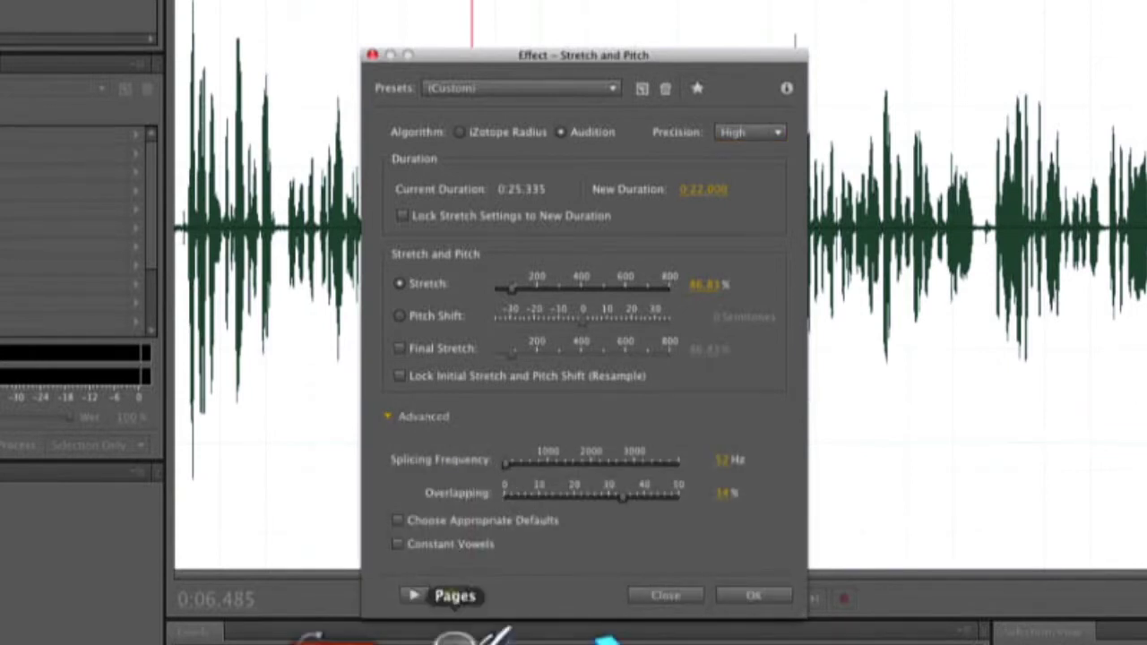
left_click(438, 527)
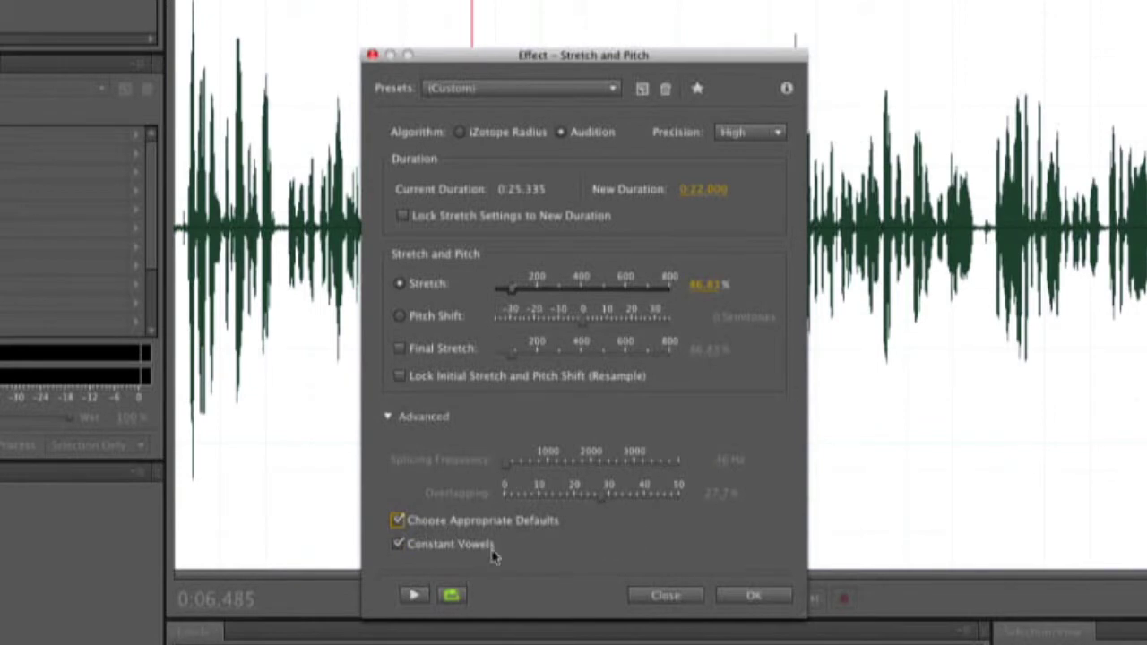
left_click(413, 595)
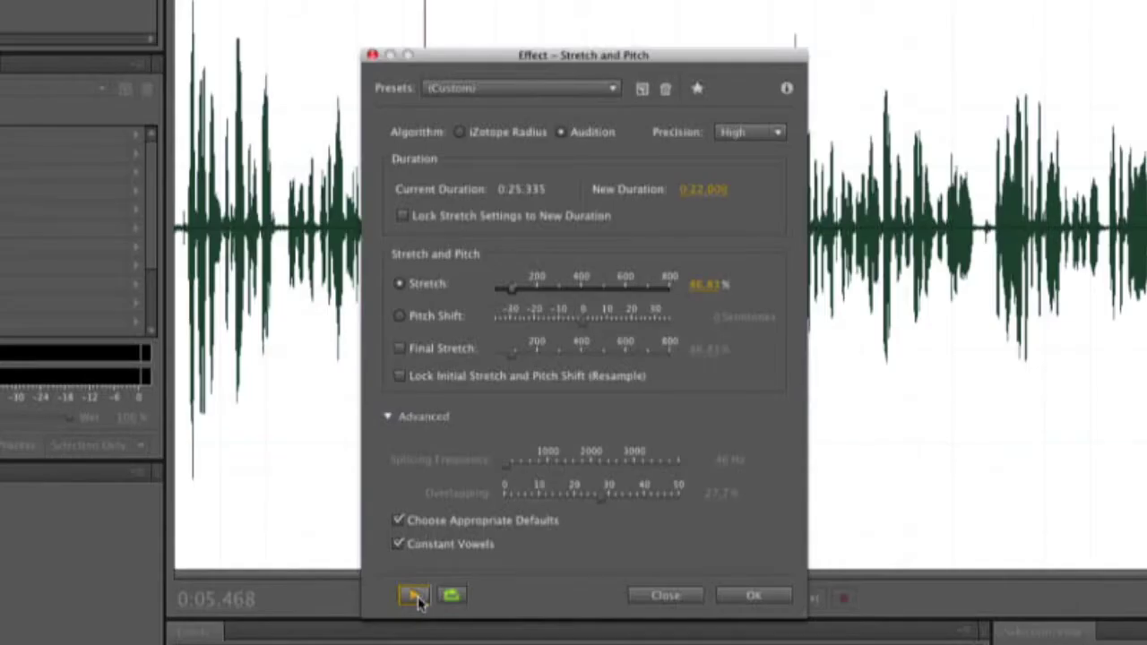
left_click(414, 596)
Step: Return to iZotope Radius, preview, and apply the 0:22.000 stretch to the clip
left_click(458, 132)
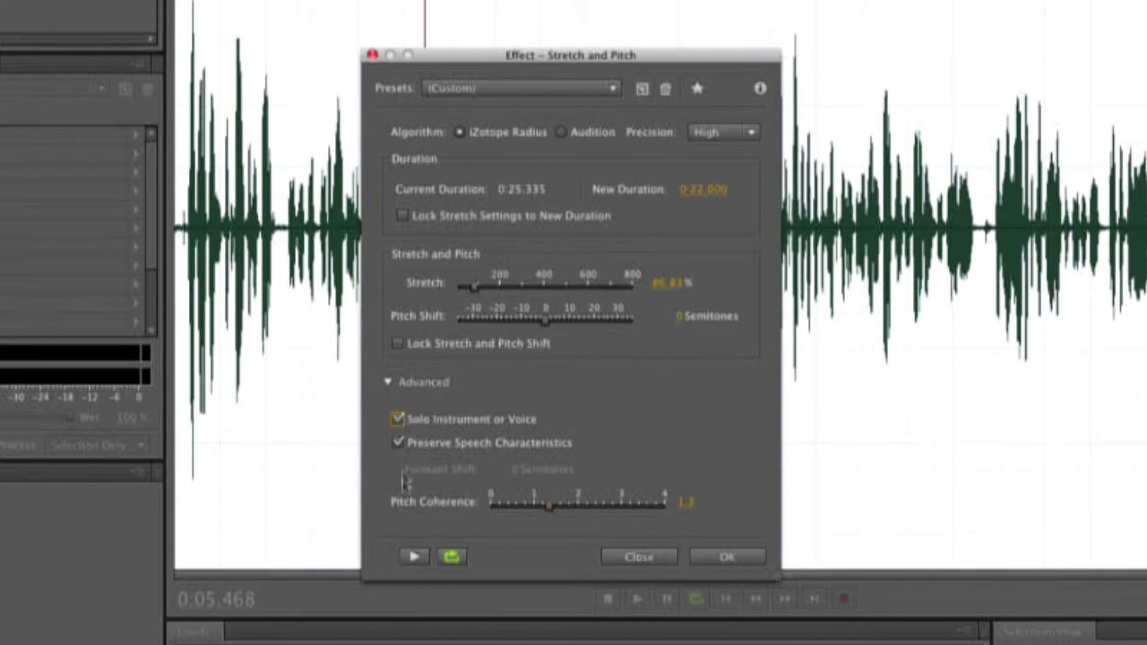
left_click(413, 556)
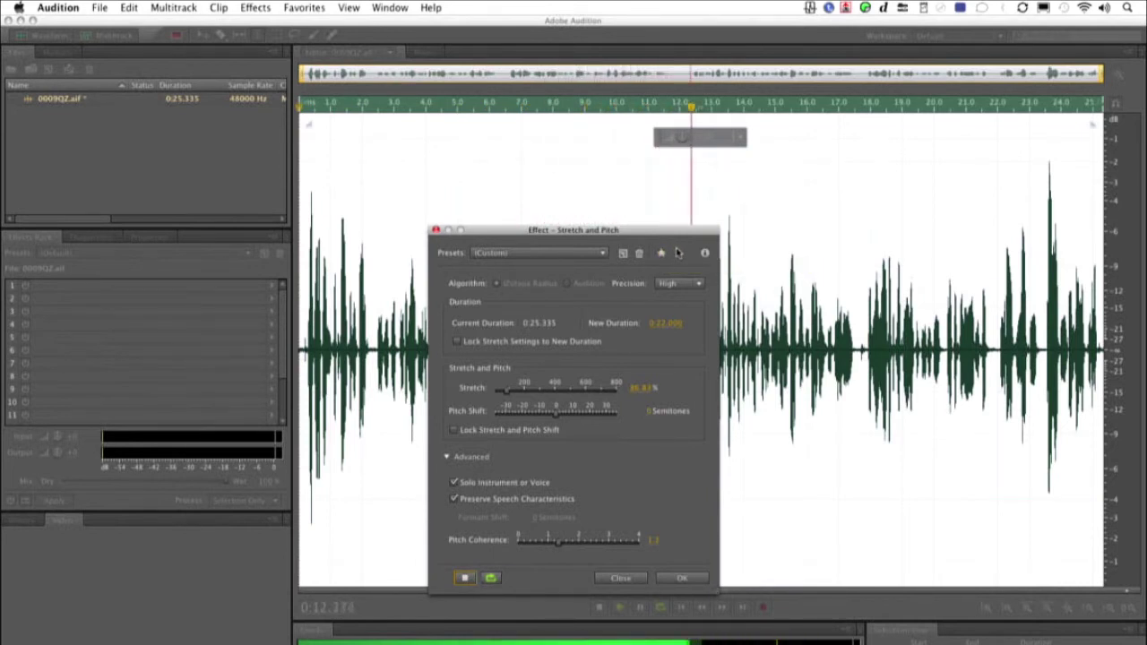
key("space")
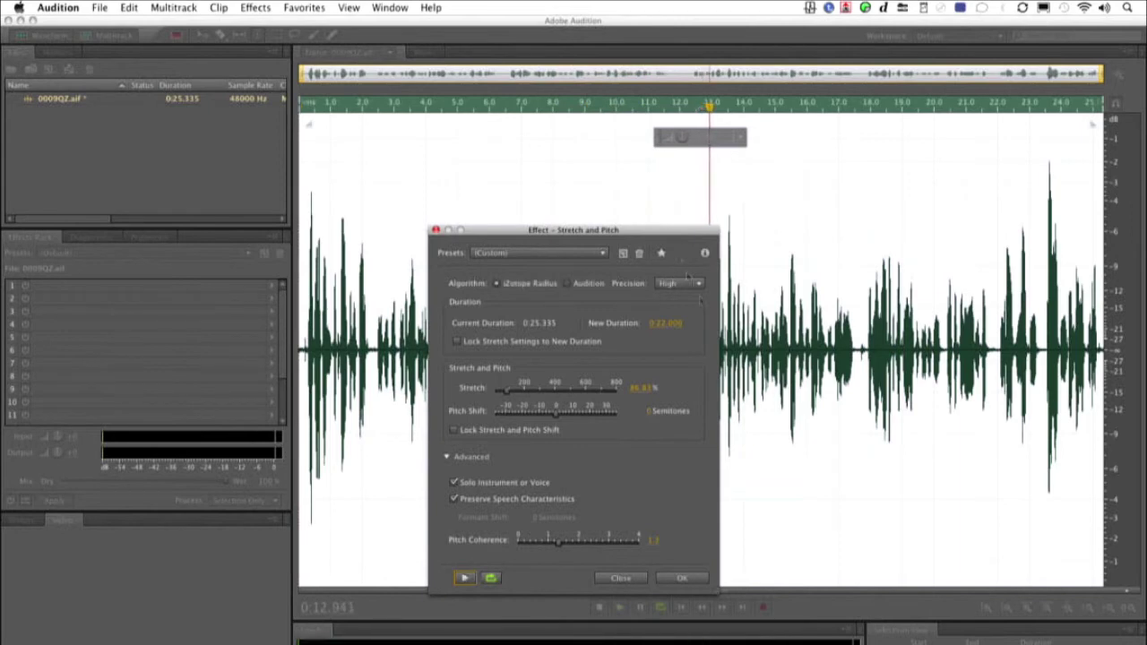
left_click(683, 578)
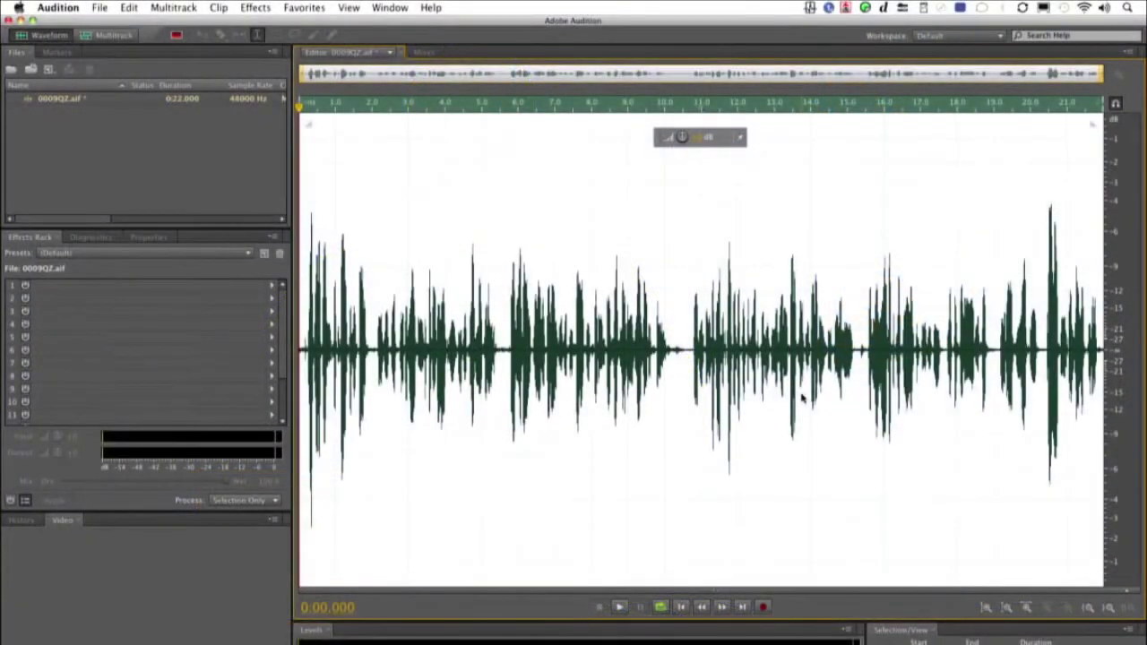
Step: Play the first seconds of the stretched 22-second narration, then stop
key("space")
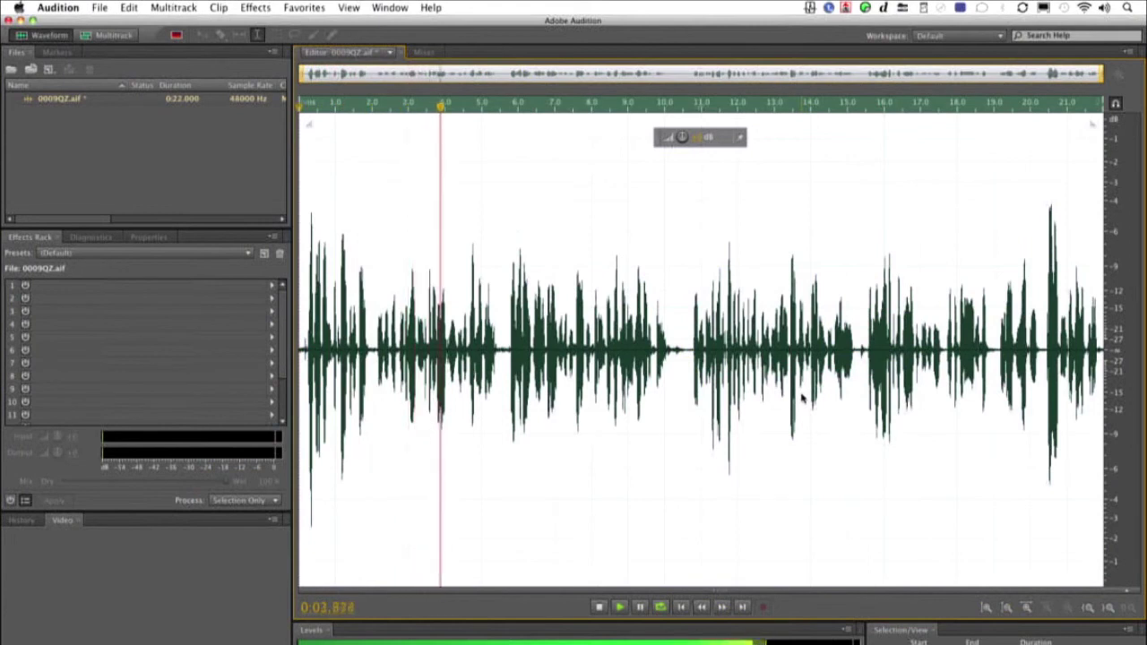
key("space")
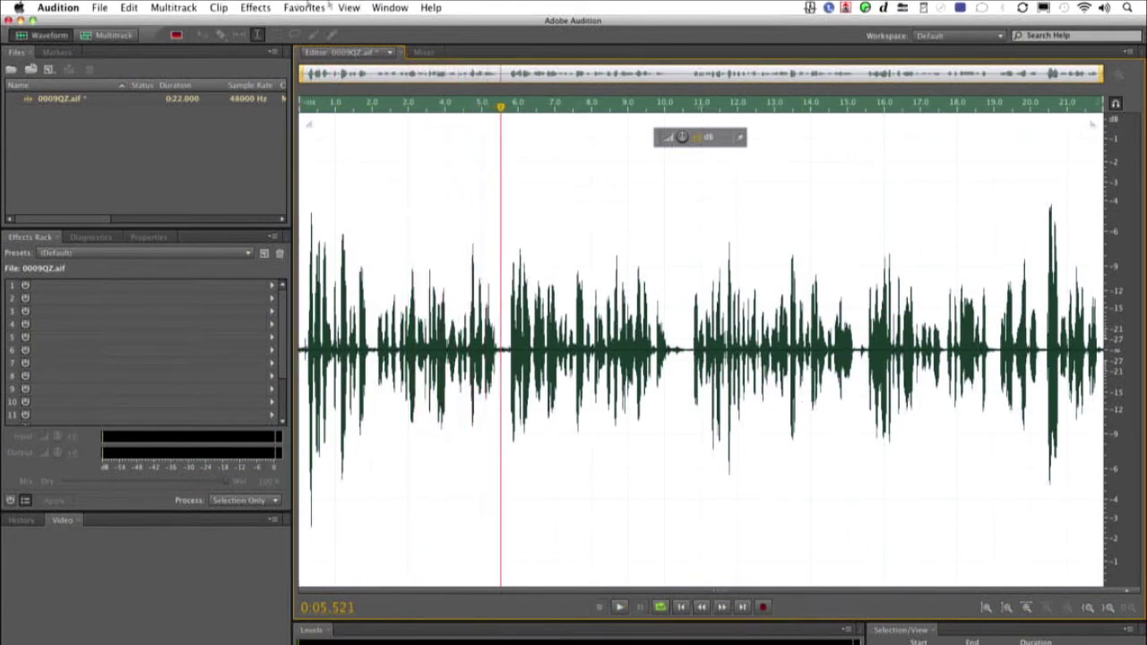
Step: Save the stretched clip as the AIFF file 0009QZ_speed.aif
left_click(103, 7)
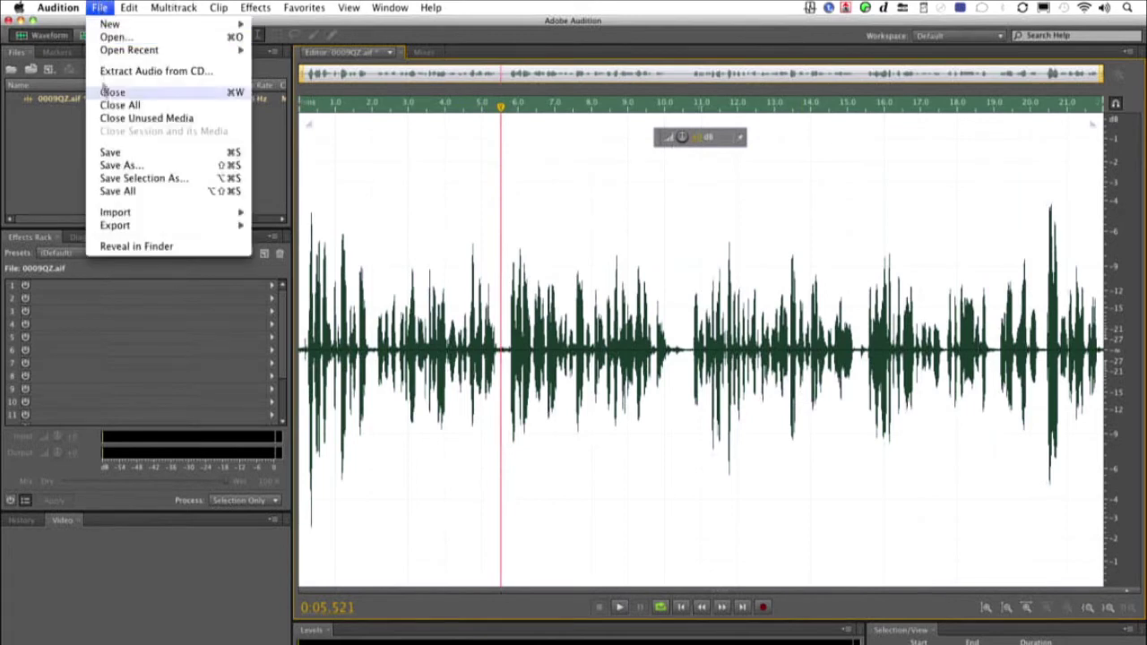
left_click(114, 165)
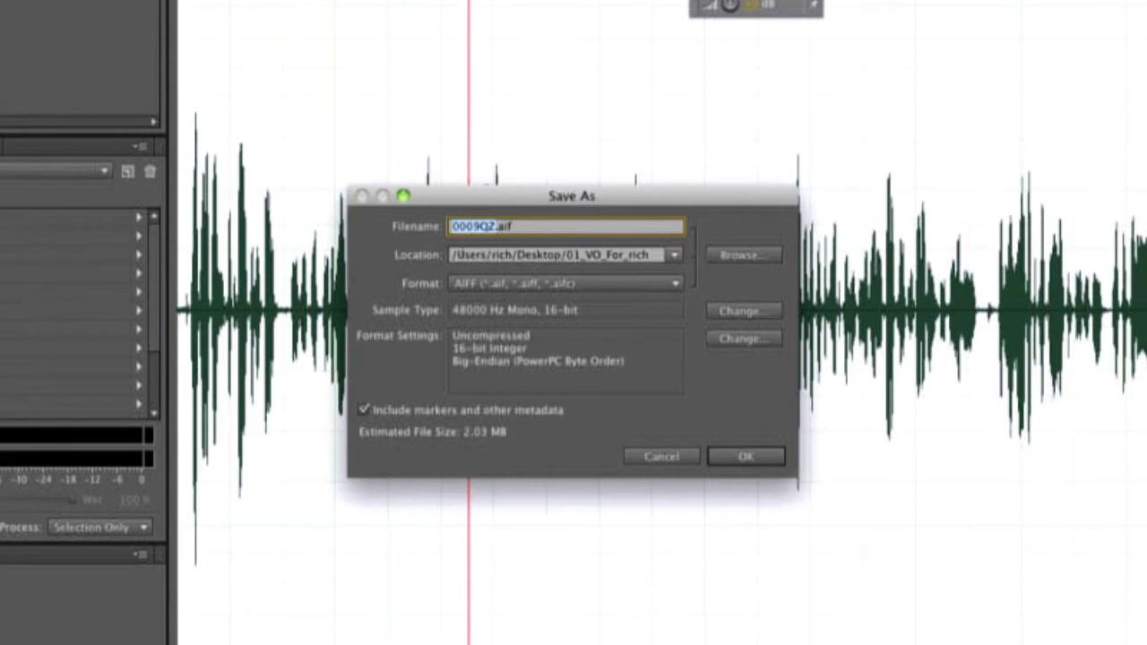
left_click(494, 226)
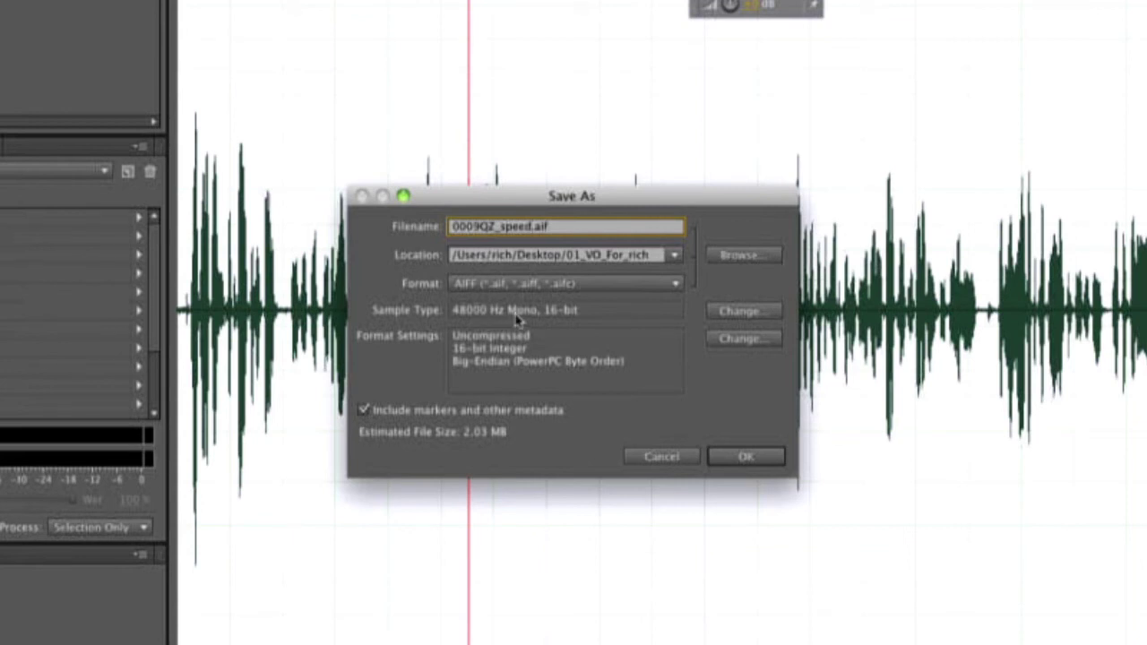
key("Return")
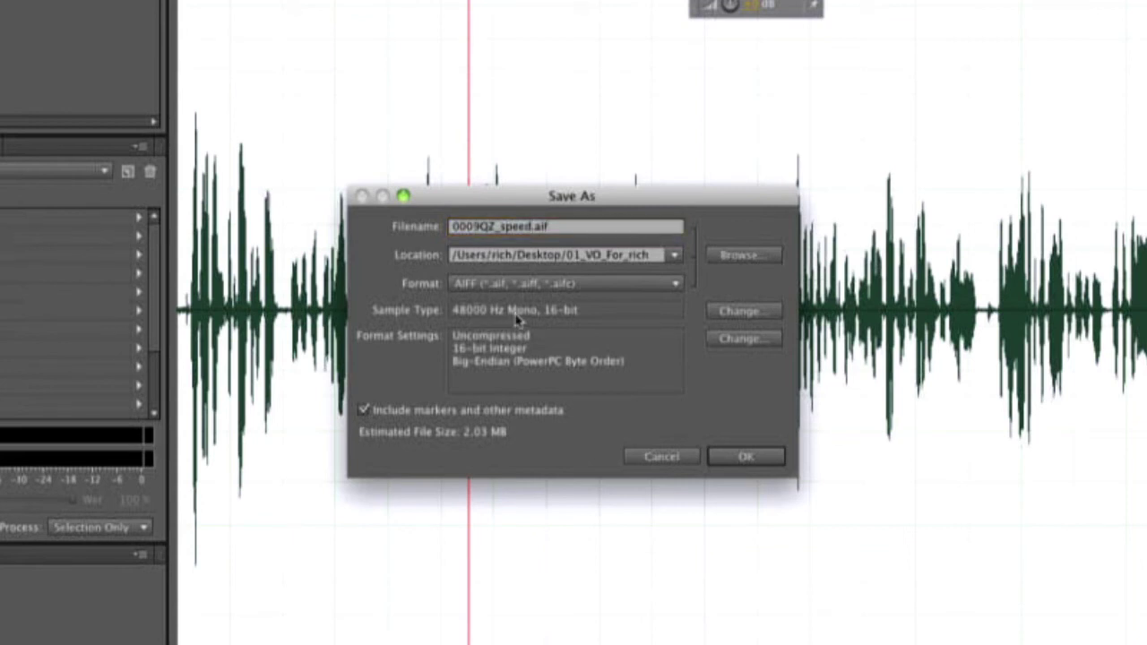
left_click(742, 456)
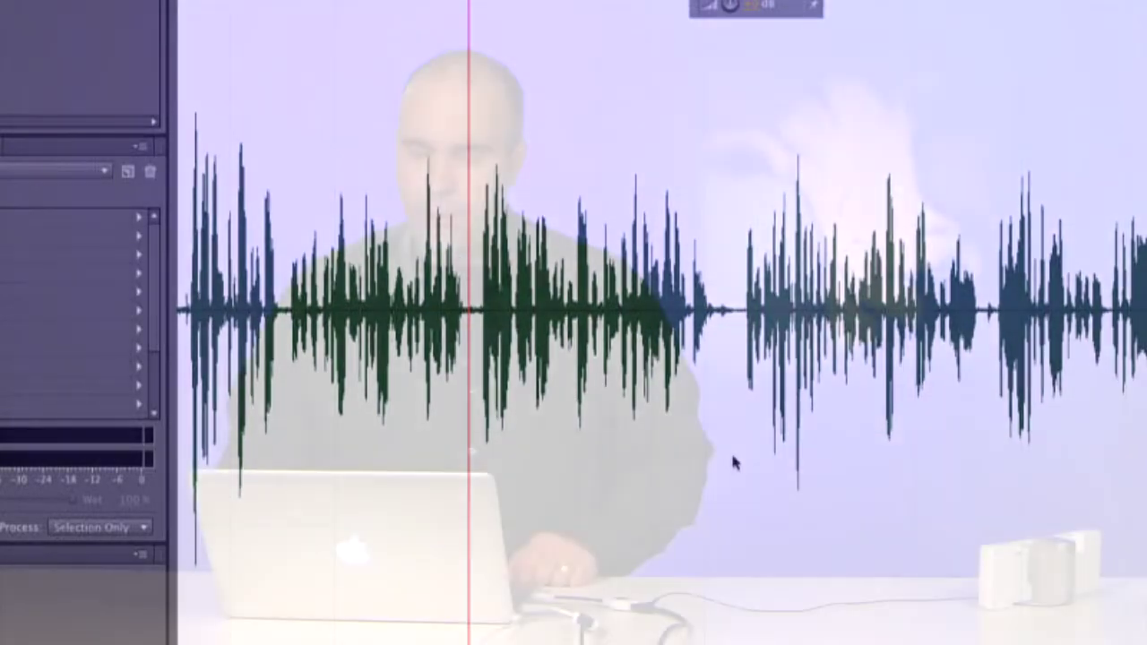